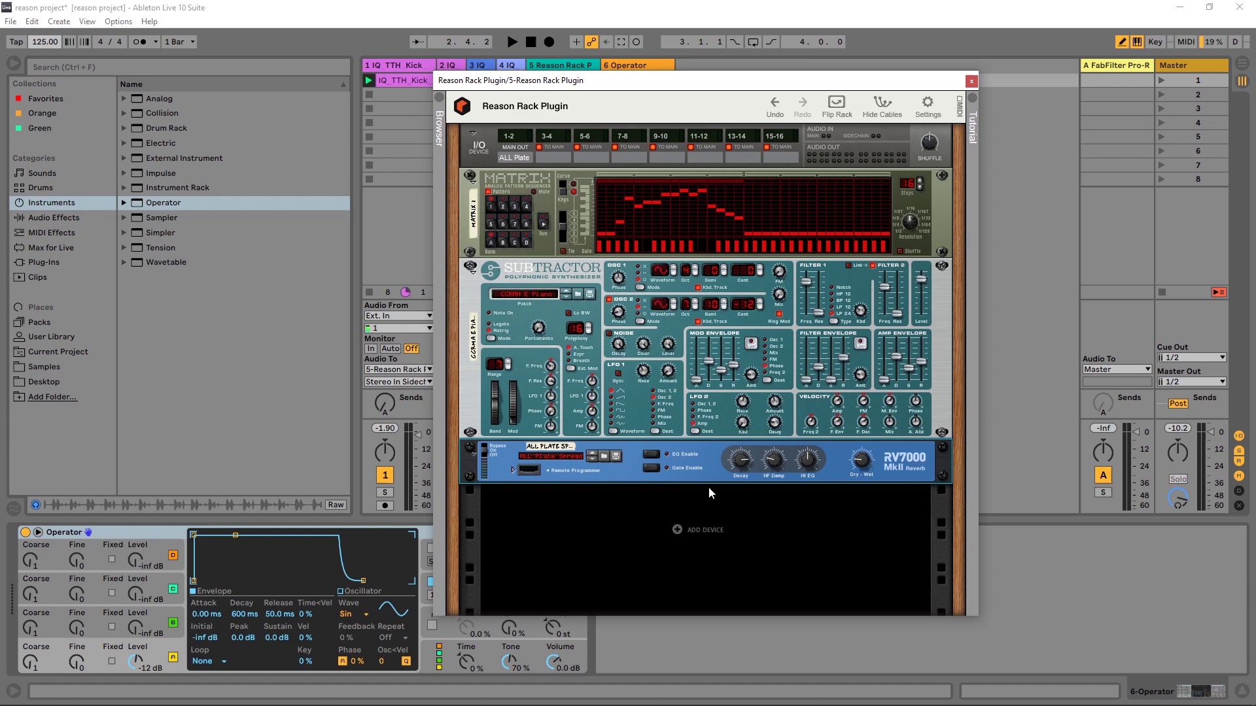
# Step: Audition the project, then open the rack's device browser and shift the plugin window left
pyautogui.press('space')
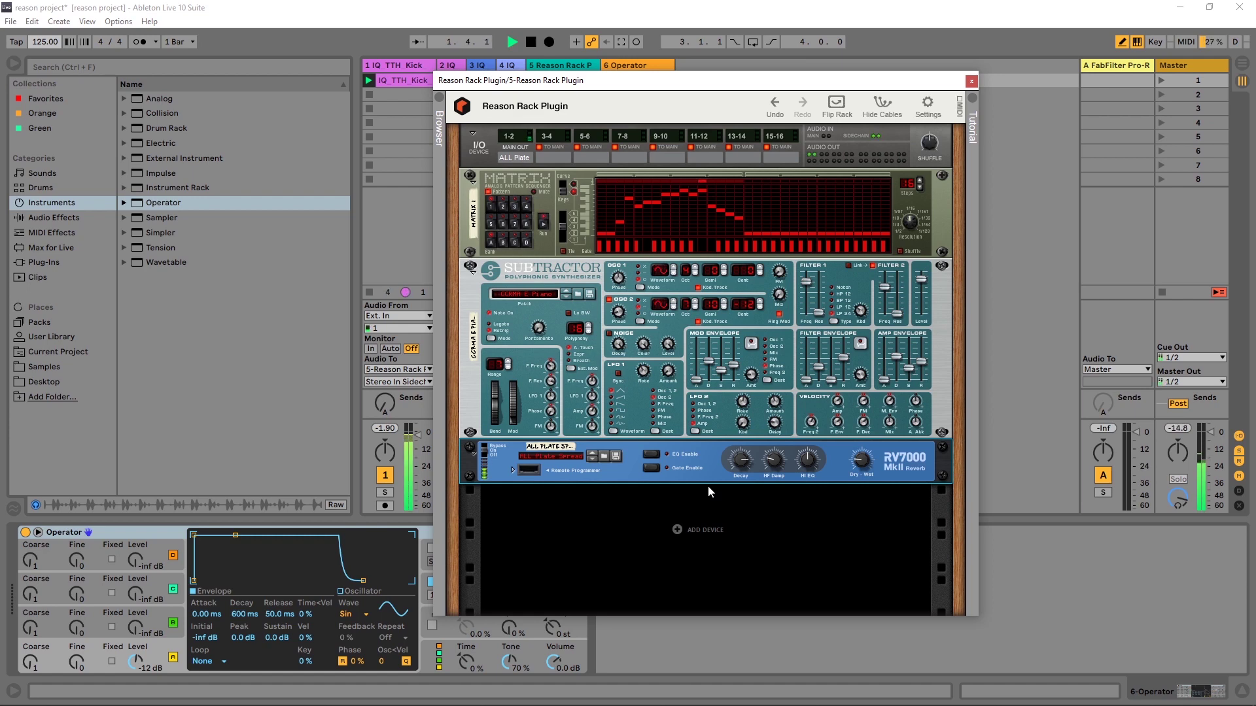
pyautogui.press('space')
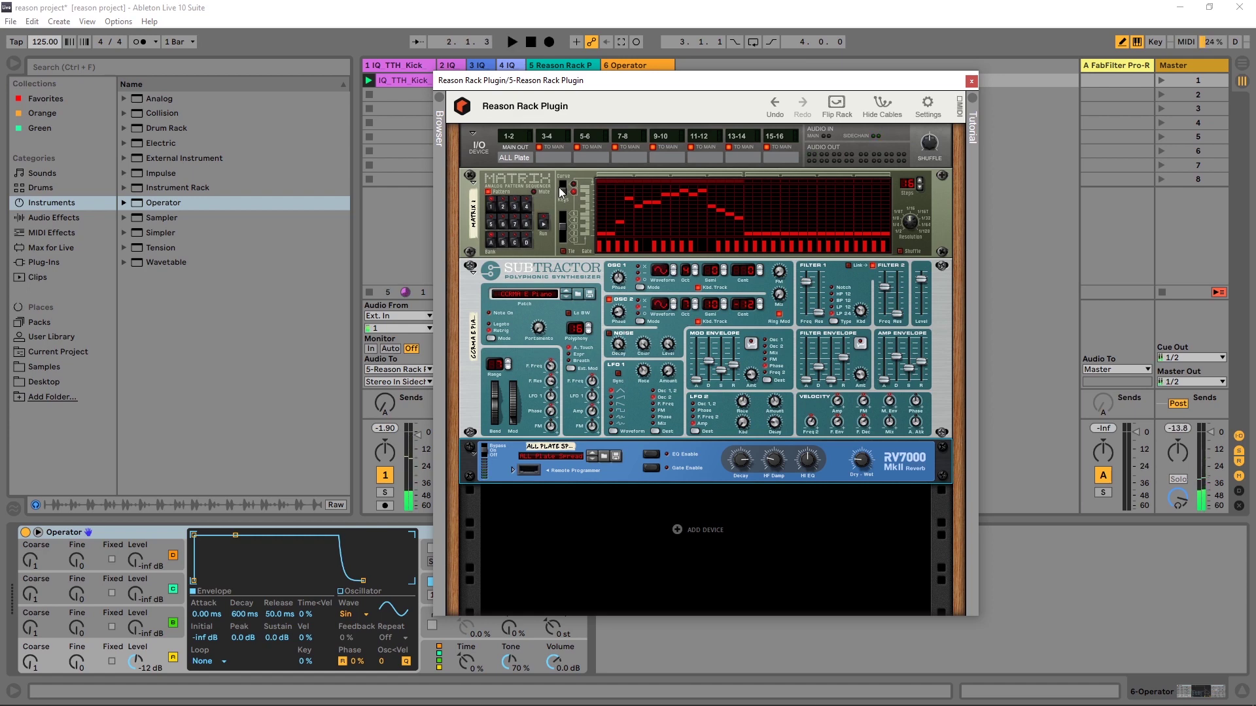
pyautogui.click(439, 98)
pyautogui.moveTo(574, 82); pyautogui.dragTo(417, 78)
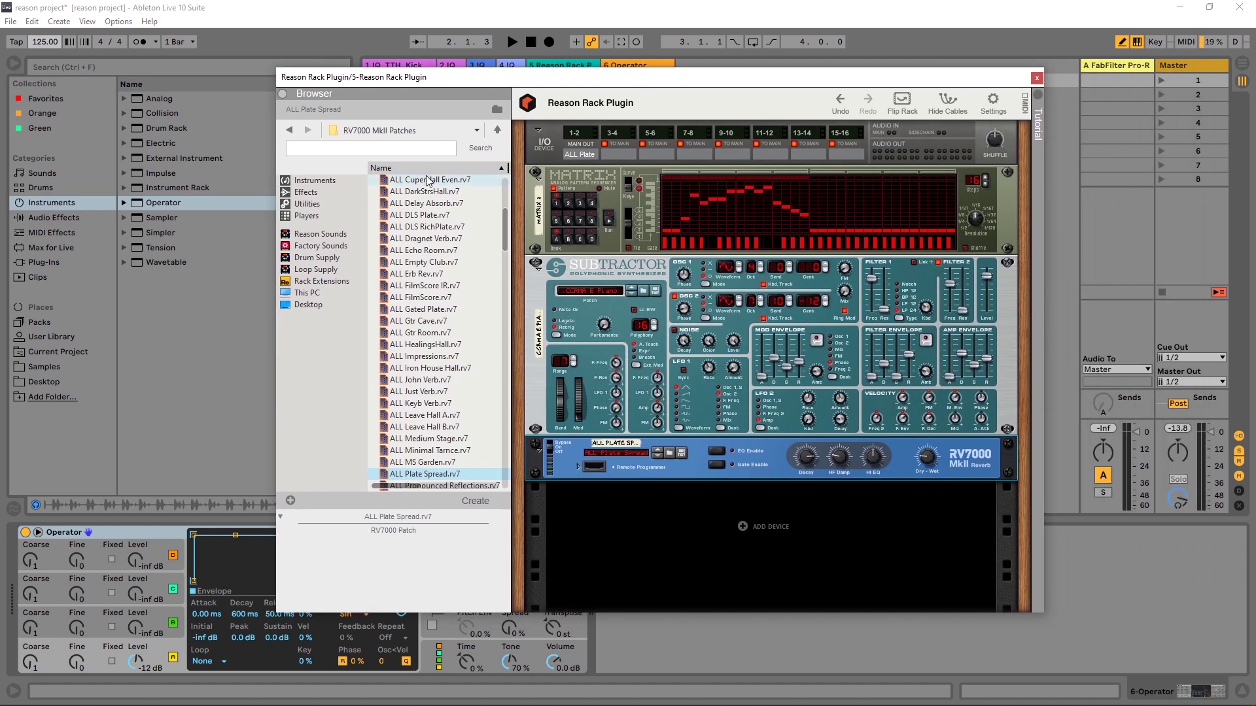
# Step: Add an MClass Compressor from Effects below the RV7000, audition it, and flip the rack around
pyautogui.click(305, 191)
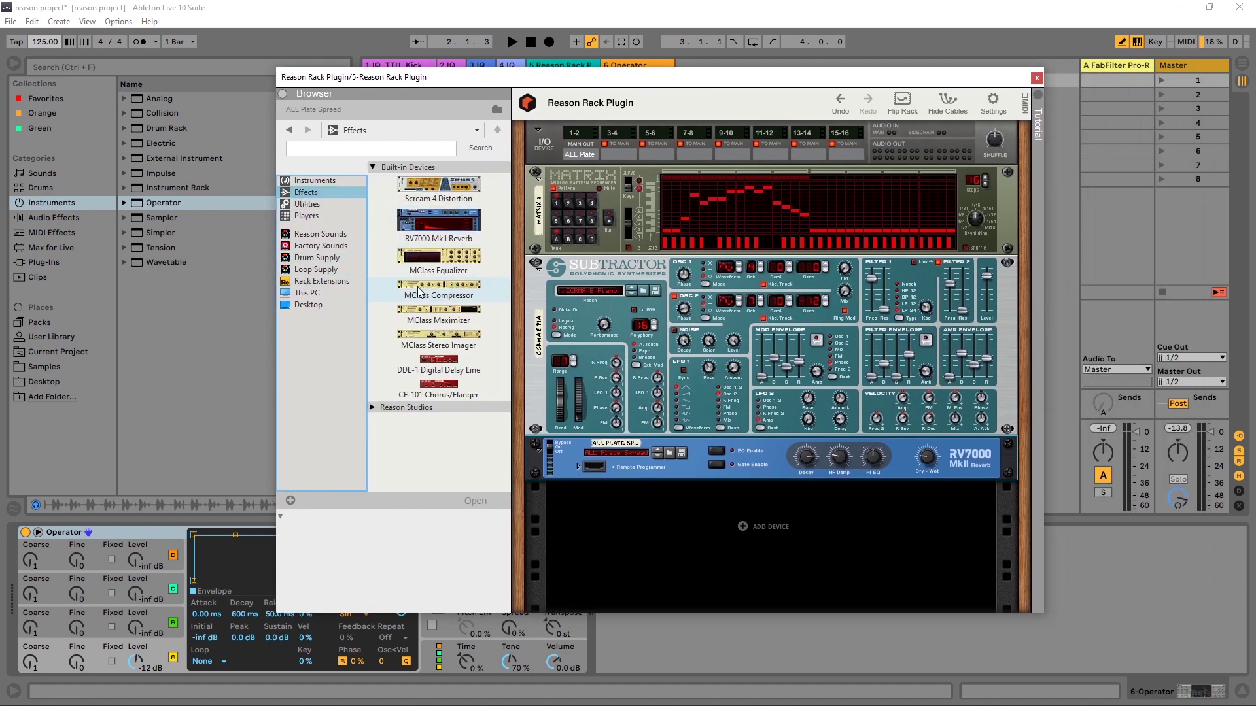
pyautogui.moveTo(436, 288)
pyautogui.mouseDown()
pyautogui.moveTo(641, 458)
pyautogui.moveTo(652, 535)
pyautogui.mouseUp()
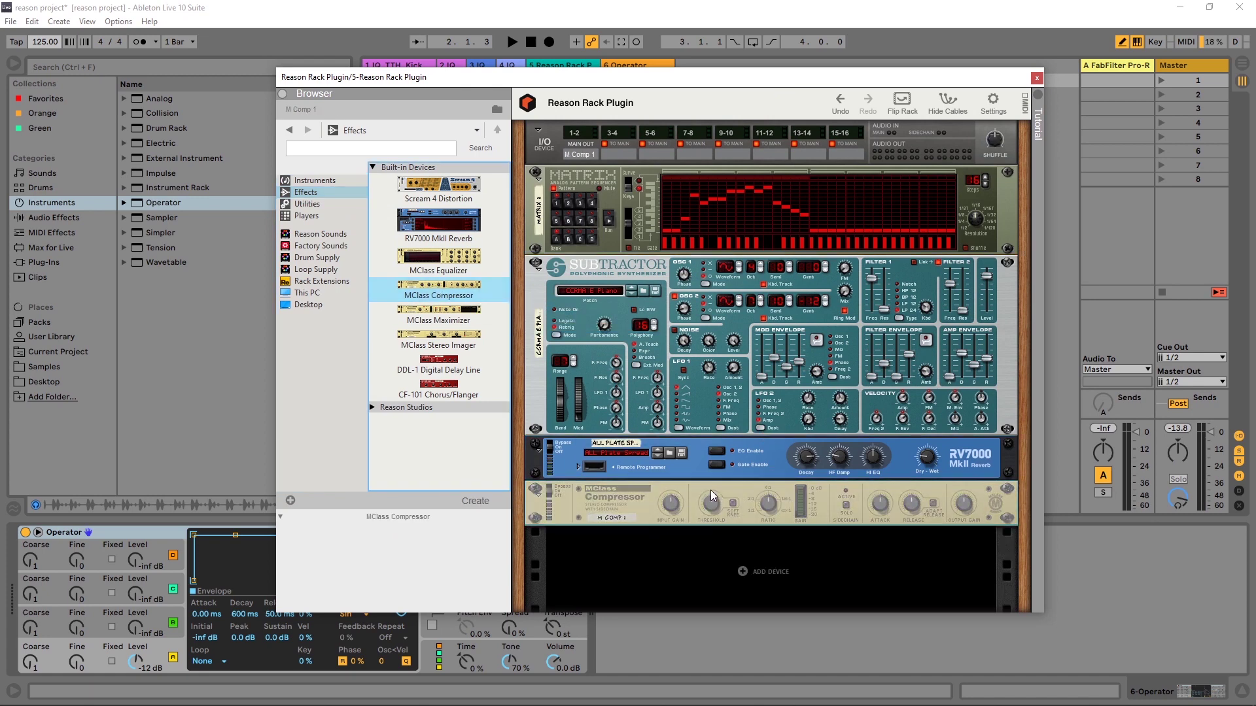
pyautogui.press('space')
pyautogui.press('space')
pyautogui.click(811, 510)
pyautogui.press('space')
pyautogui.press('space')
pyautogui.moveTo(713, 501)
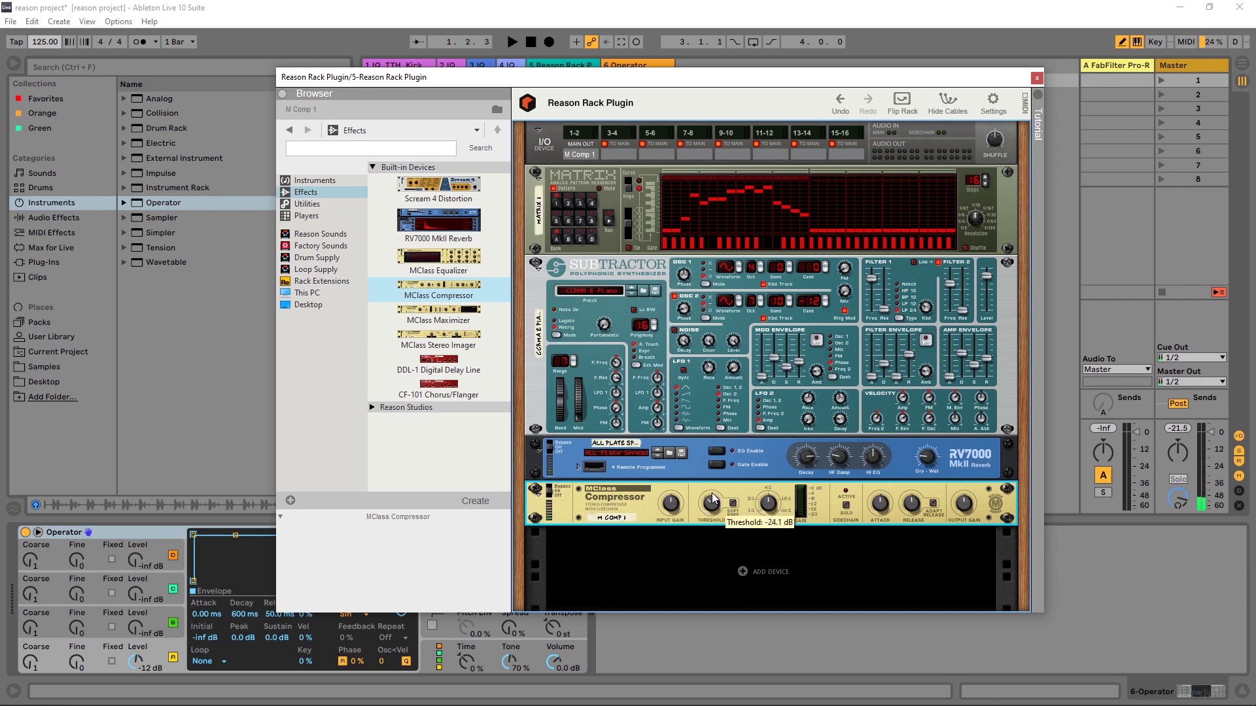
pyautogui.press('Tab')
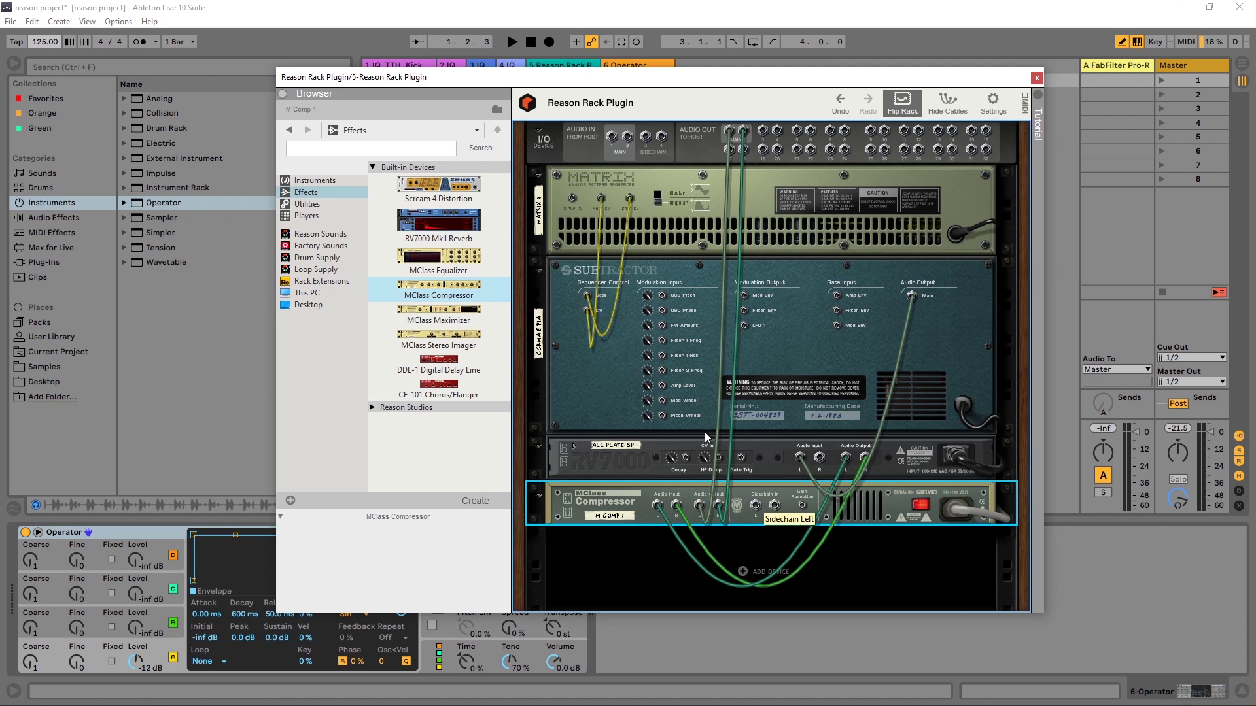
# Step: Duplicate the IQ TTH Kick track and route track 2 to 6-Reason Rack Plugin, Stereo In Sidechain
pyautogui.click(401, 67)
pyautogui.hotkey('ctrl', 'd')
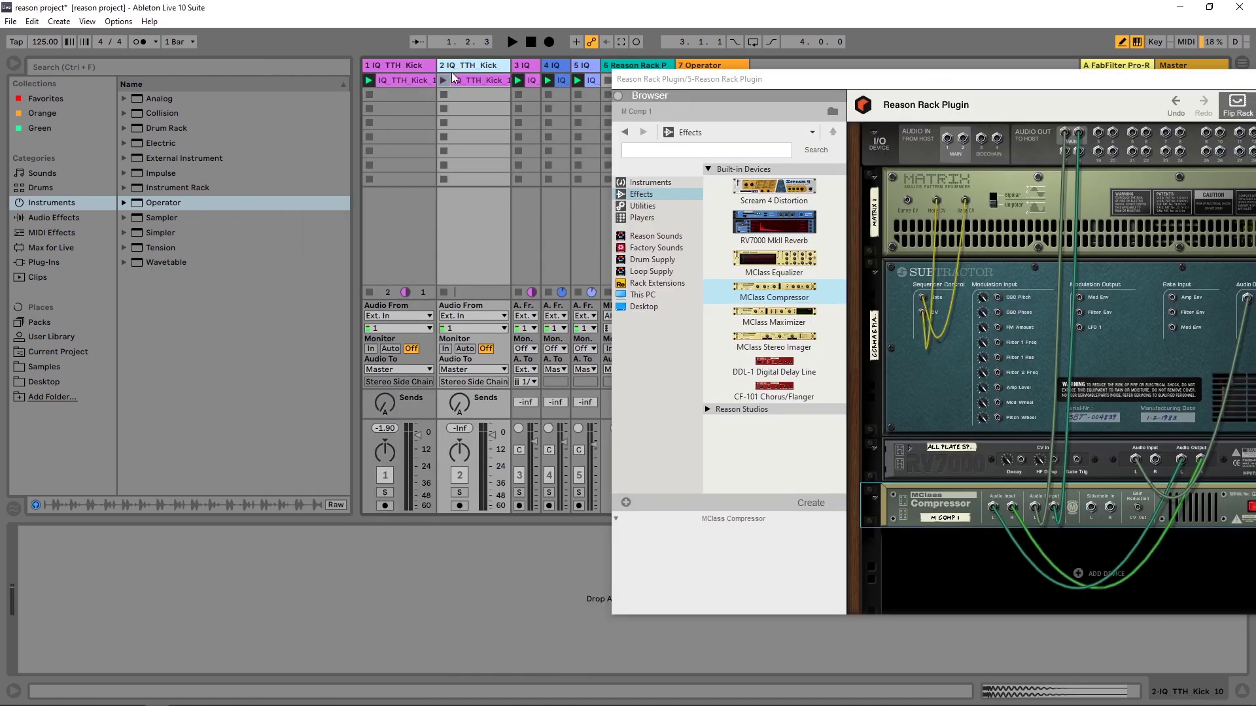
pyautogui.click(480, 370)
pyautogui.click(482, 468)
pyautogui.click(464, 383)
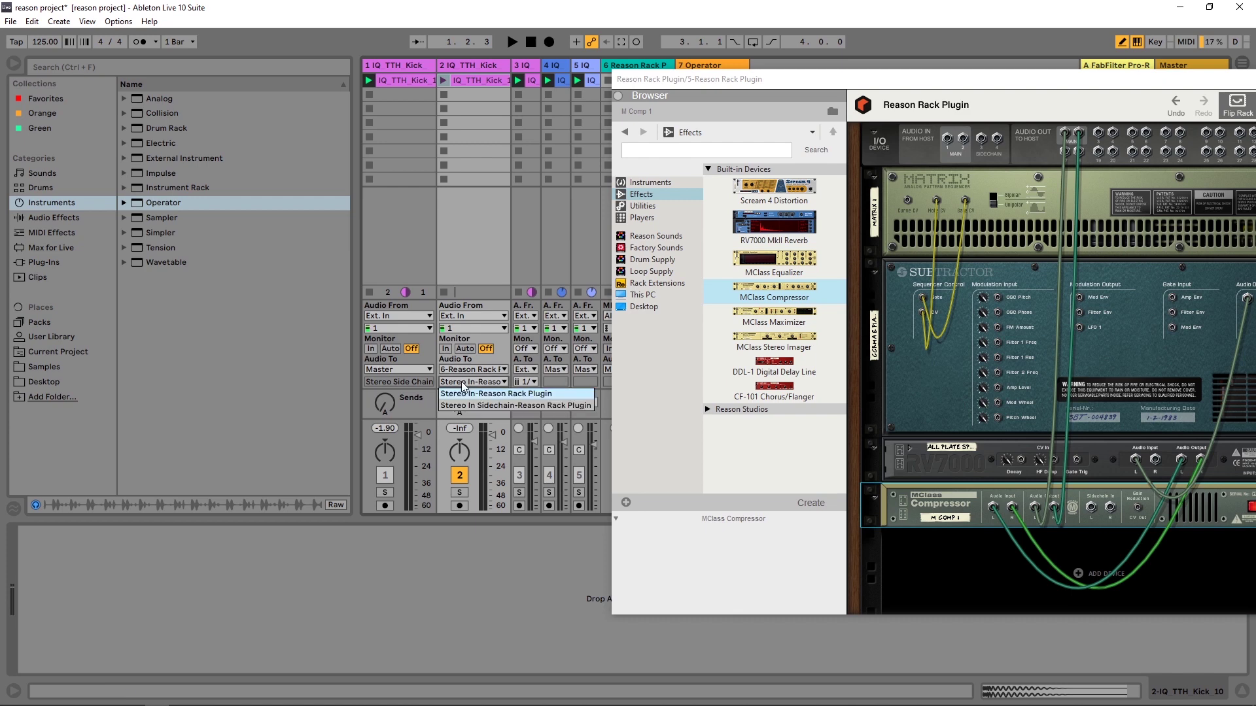
pyautogui.click(501, 406)
pyautogui.moveTo(940, 79); pyautogui.dragTo(646, 72)
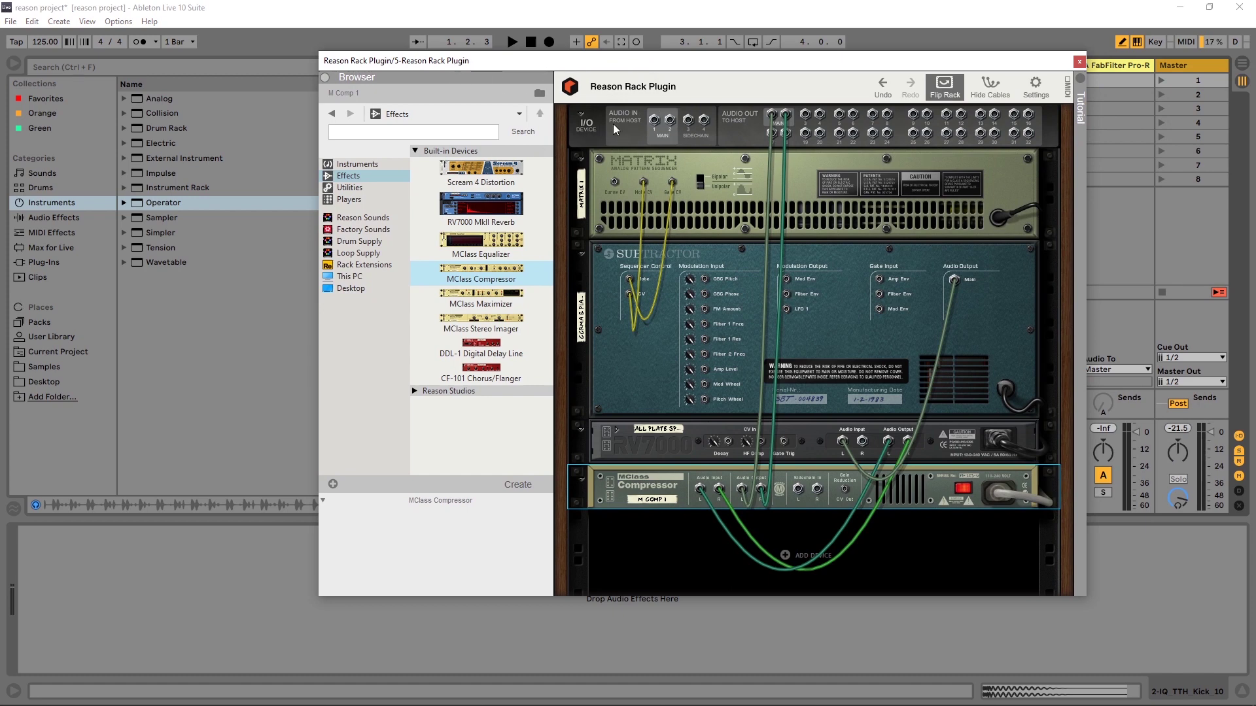
# Step: Cable the rack's I/O Sidechain to the MClass Compressor's Sidechain In and flip the rack front
pyautogui.moveTo(688, 122); pyautogui.dragTo(796, 497)
pyautogui.click(944, 85)
pyautogui.moveTo(654, 61); pyautogui.dragTo(947, 61)
# Step: Launch track 2's kick clip and select the MClass Compressor
pyautogui.click(443, 80)
pyautogui.moveTo(723, 62); pyautogui.dragTo(540, 51)
pyautogui.click(921, 483)
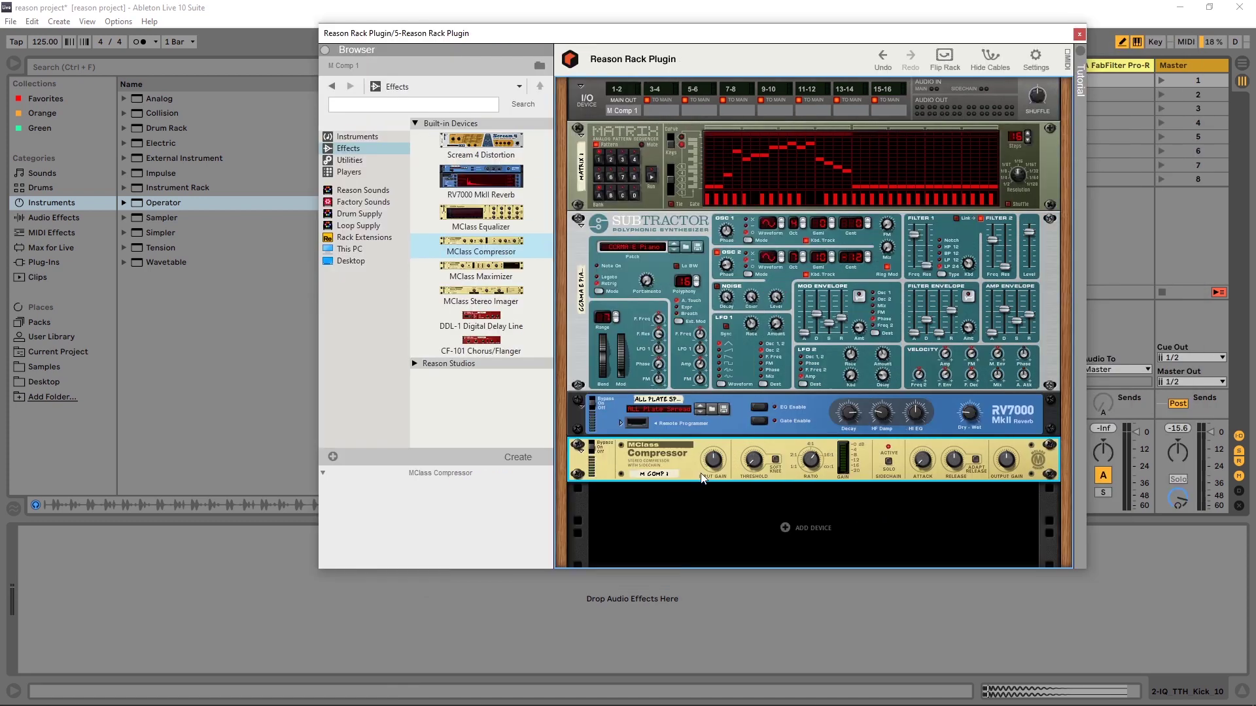
# Step: Swap the host sidechain cables for a Redrum (Hip Hop Kit 03) whose channel 1 feeds Sidechain In
pyautogui.press('Tab')
pyautogui.moveTo(799, 461); pyautogui.dragTo(802, 445)
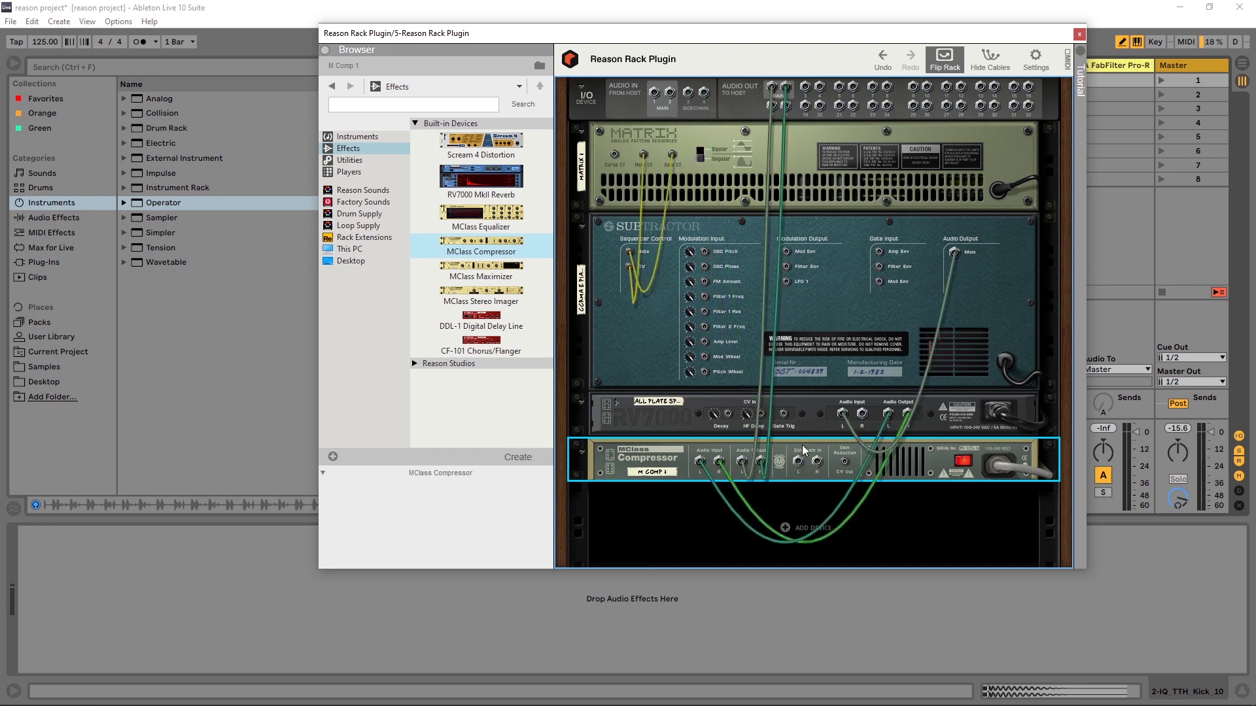
pyautogui.click(354, 138)
pyautogui.moveTo(480, 154); pyautogui.dragTo(667, 507)
pyautogui.moveTo(627, 391); pyautogui.dragTo(797, 322)
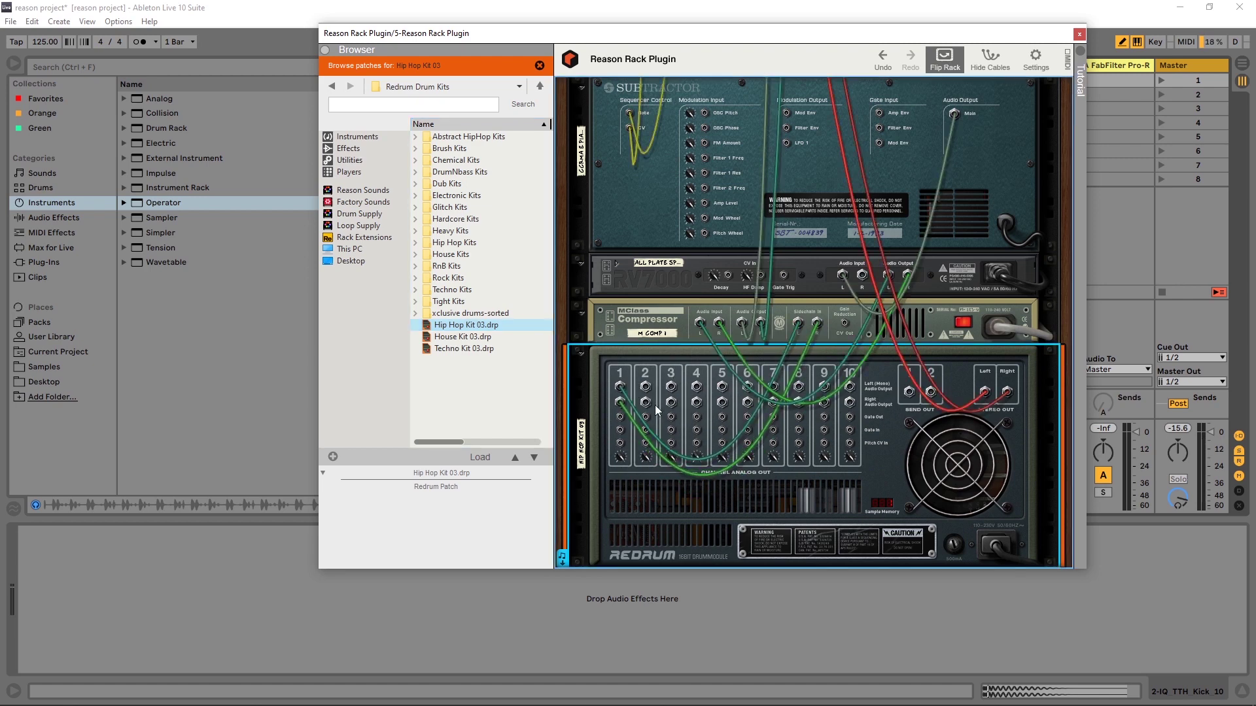
# Step: Program Redrum hits on steps 1, 5, 9 and 13 and start the pattern playing
pyautogui.press('Tab')
pyautogui.scroll(-3, 843, 467)
pyautogui.click(768, 472)
pyautogui.click(834, 472)
pyautogui.click(902, 472)
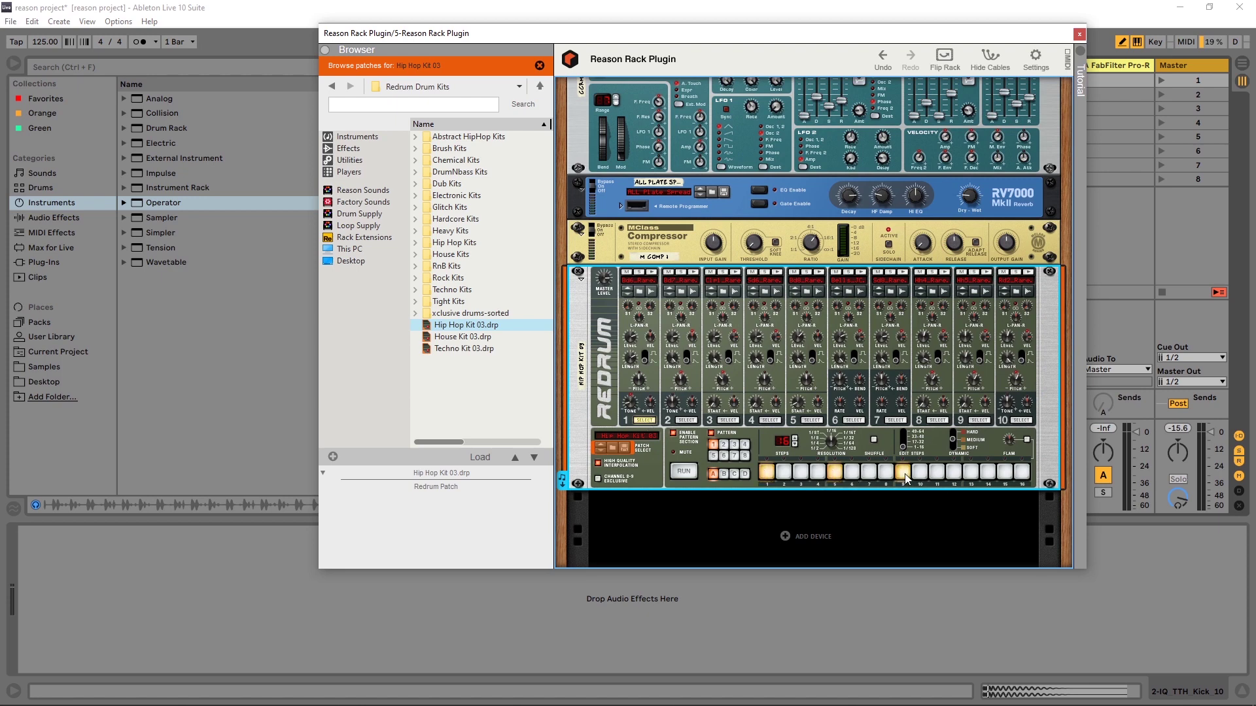
pyautogui.click(969, 474)
pyautogui.press('space')
# Step: Add extra Redrum hits on steps 7, 8 and 15
pyautogui.press('space')
pyautogui.click(755, 249)
pyautogui.click(955, 437)
pyautogui.press('space')
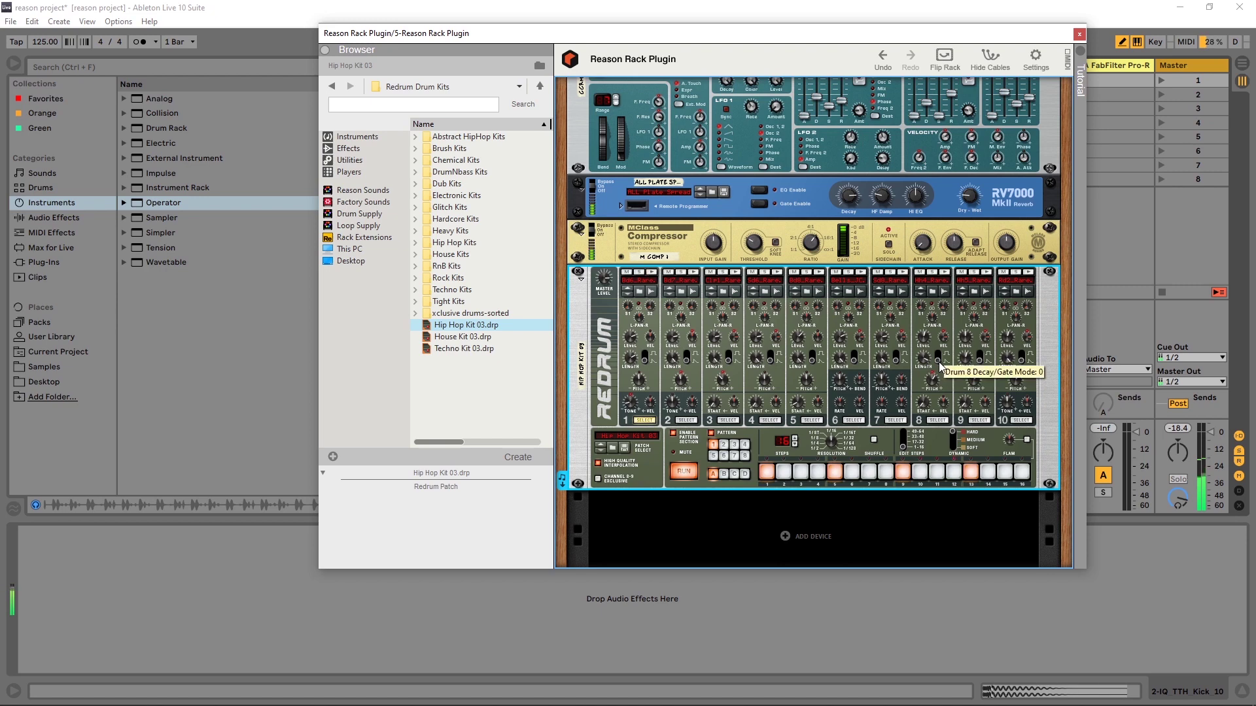
pyautogui.click(869, 474)
pyautogui.click(886, 474)
pyautogui.click(1004, 472)
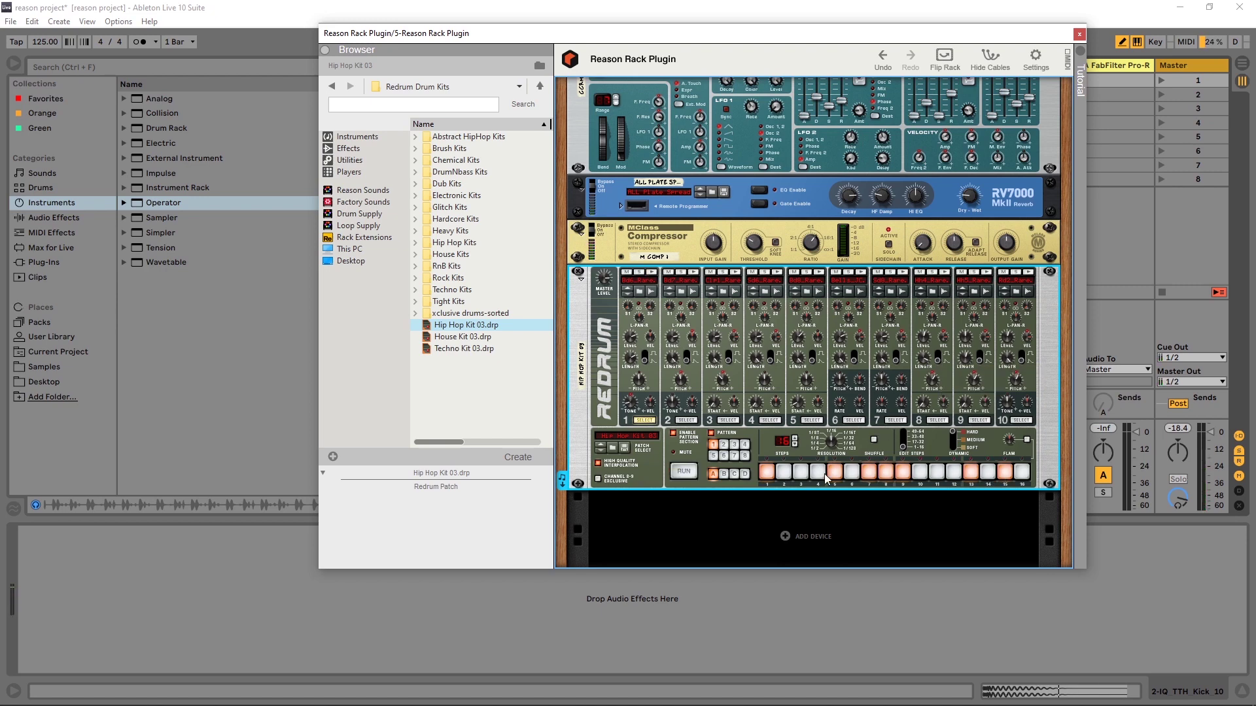
# Step: Stop the Redrum pattern and turn the rack around to inspect its cables
pyautogui.press('space')
pyautogui.press('Tab')
pyautogui.scroll(4, 821, 403)
# Step: Flip the rack front, keep track 2 on Stereo In Sidechain, and reposition the plugin window
pyautogui.press('Tab')
pyautogui.moveTo(497, 32); pyautogui.dragTo(778, 83)
pyautogui.click(479, 383)
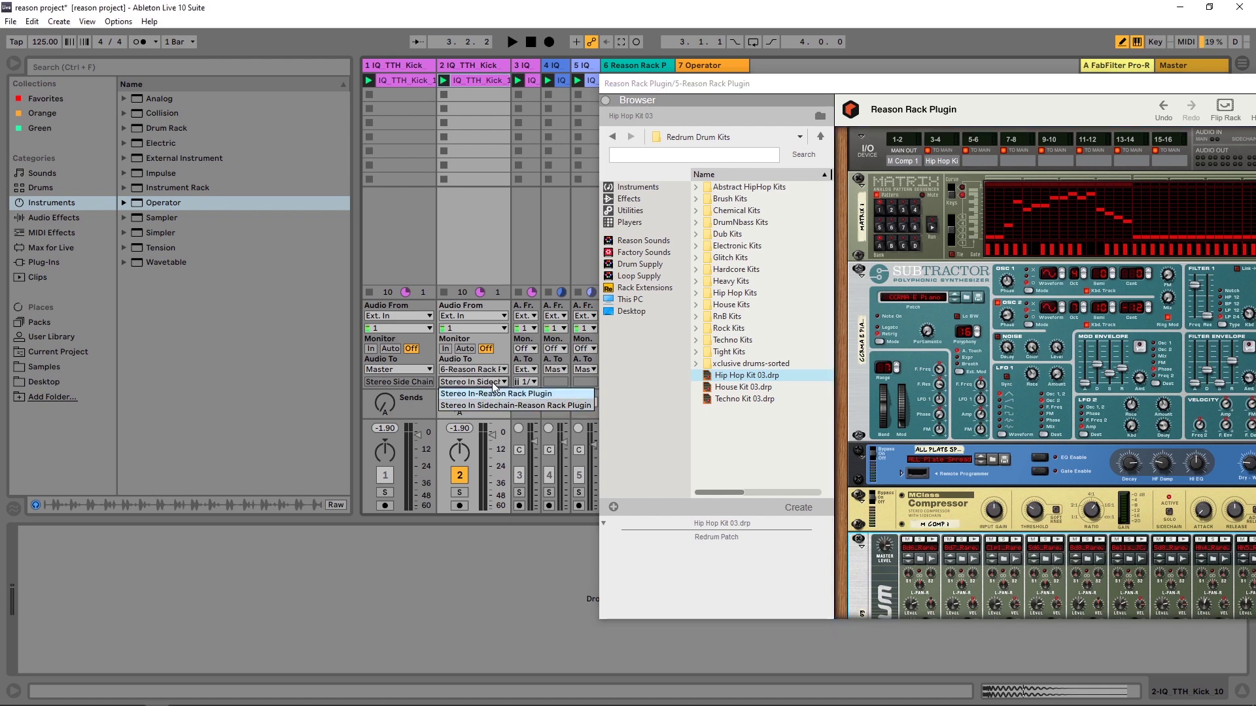
pyautogui.click(484, 401)
pyautogui.moveTo(765, 86); pyautogui.dragTo(412, 83)
pyautogui.moveTo(641, 87); pyautogui.dragTo(643, 83)
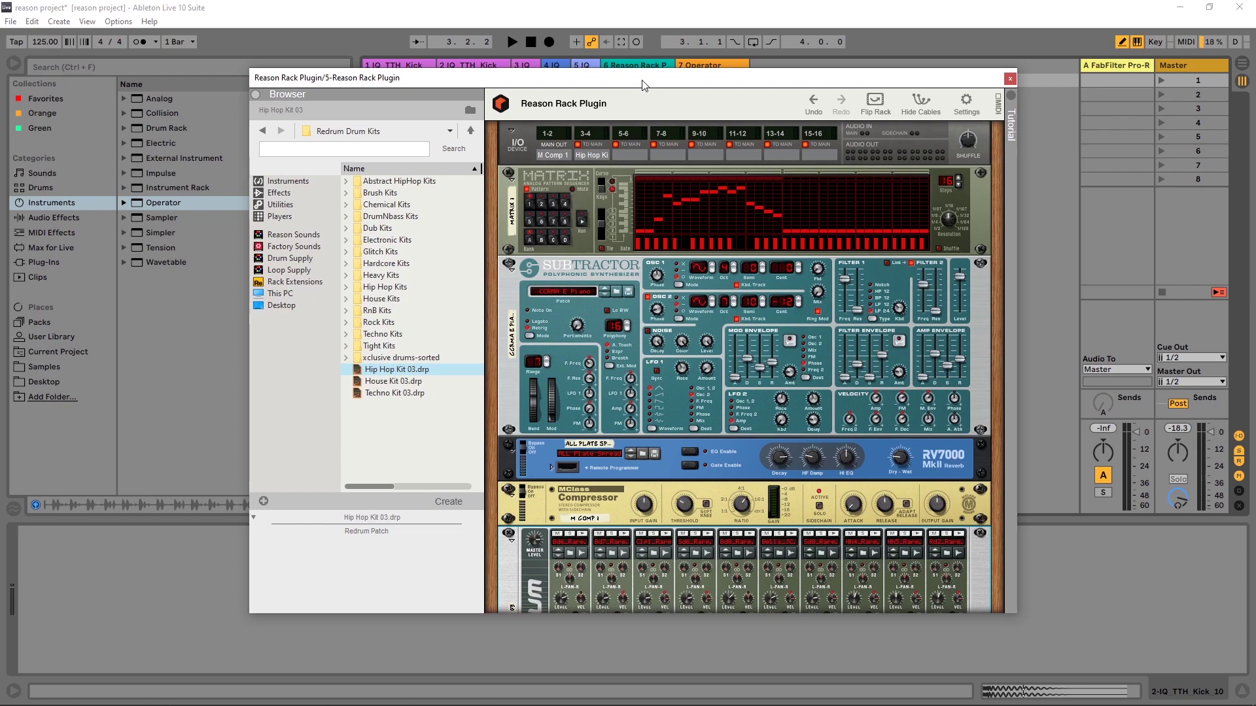